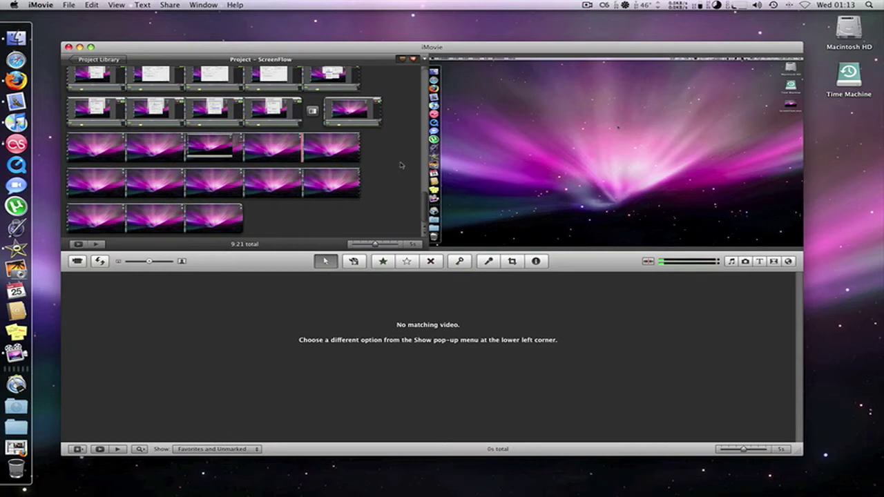
- Select about nine seconds of the row-3 clip and cut it, bringing the project to 9:12
scroll(331, 146, up, 5)
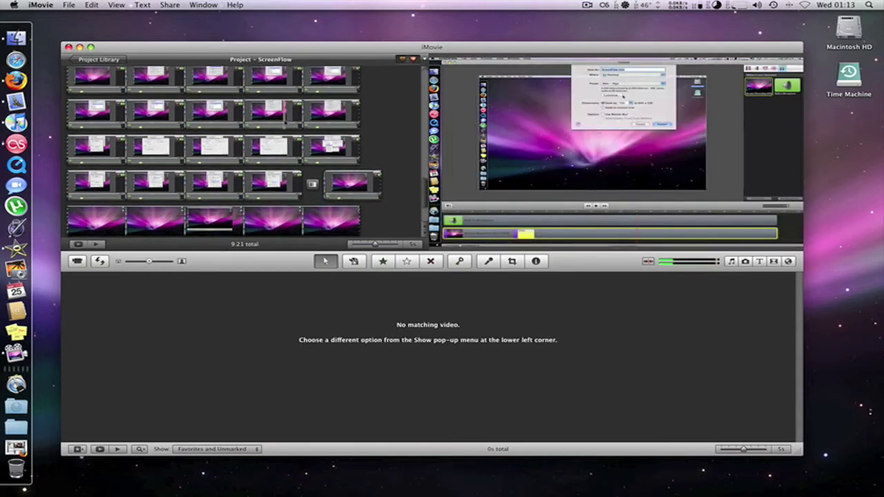
scroll(286, 118, up, 2)
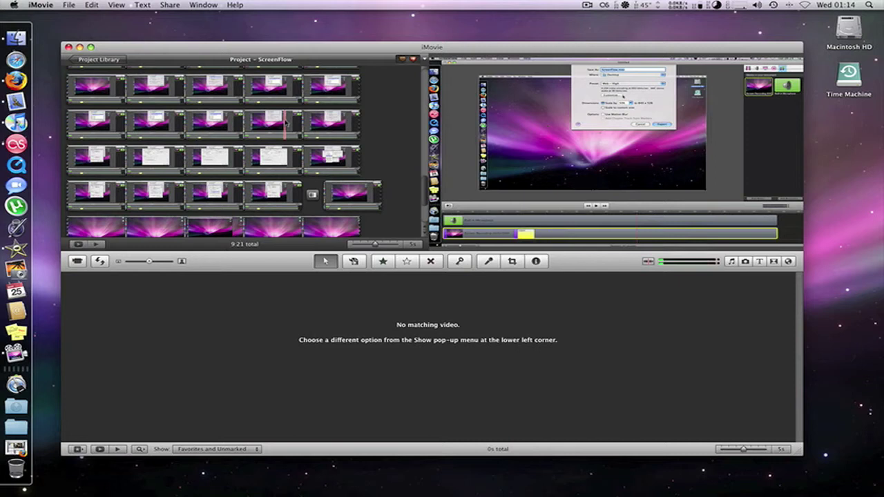
scroll(285, 122, down, 5)
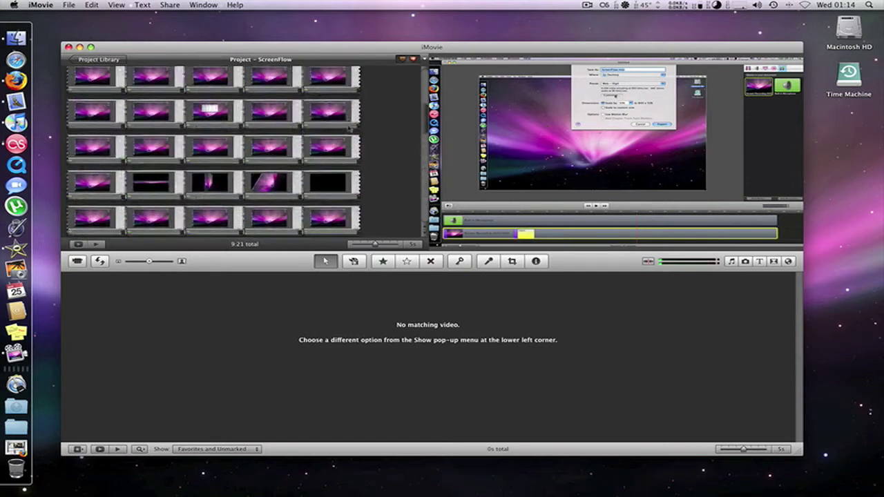
scroll(305, 101, up, 3)
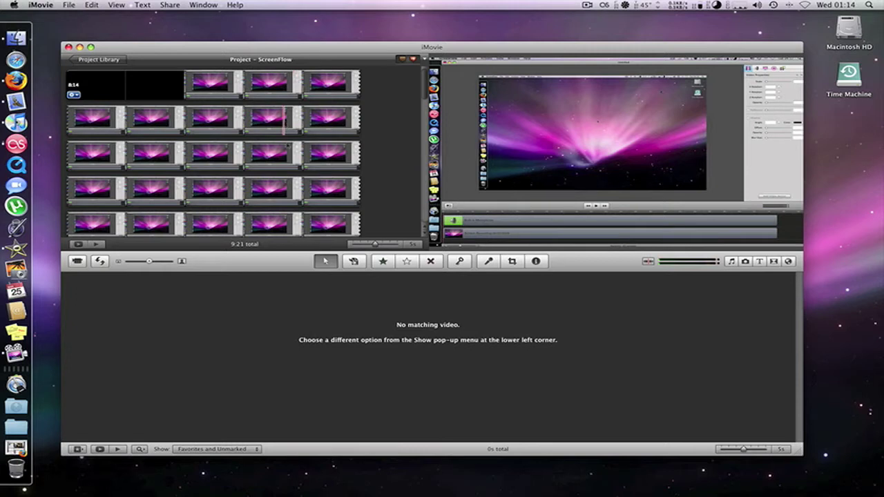
scroll(297, 145, down, 5)
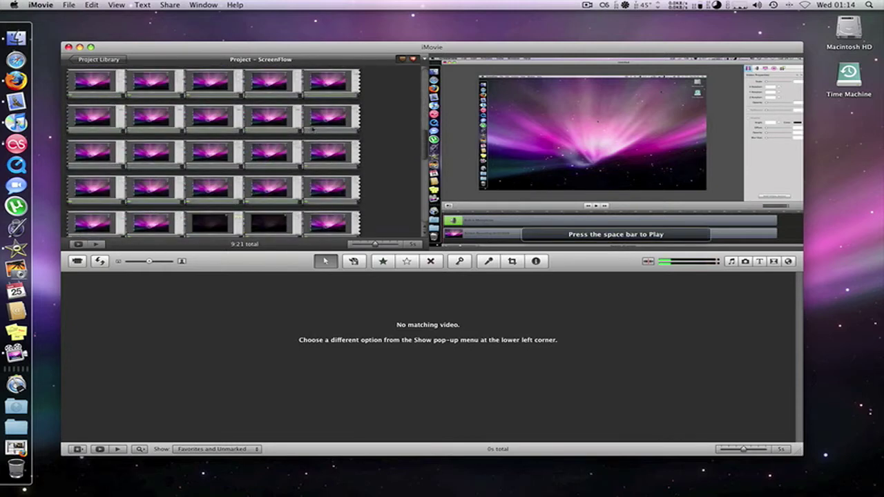
scroll(313, 130, up, 3)
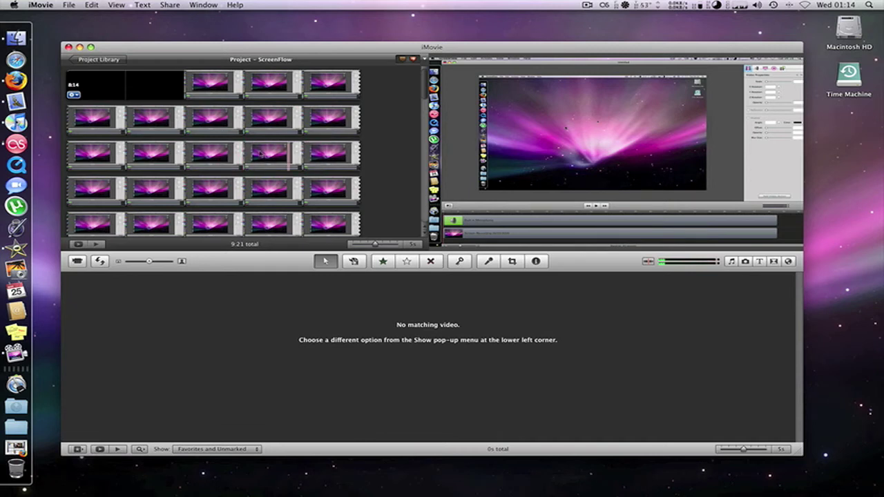
drag(240, 154, 346, 155)
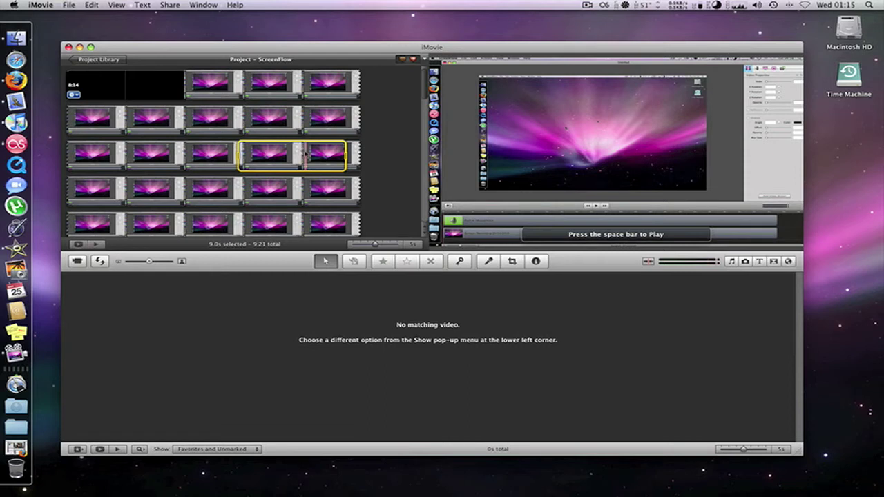
right_click(305, 152)
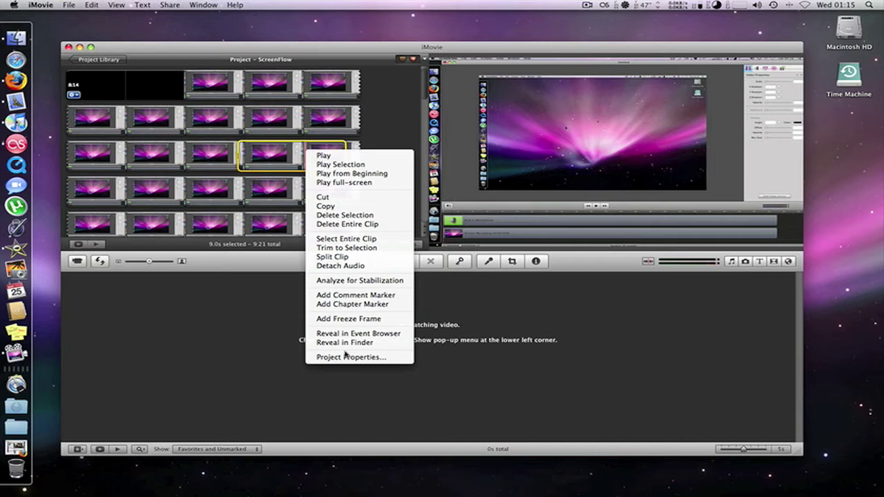
click(360, 203)
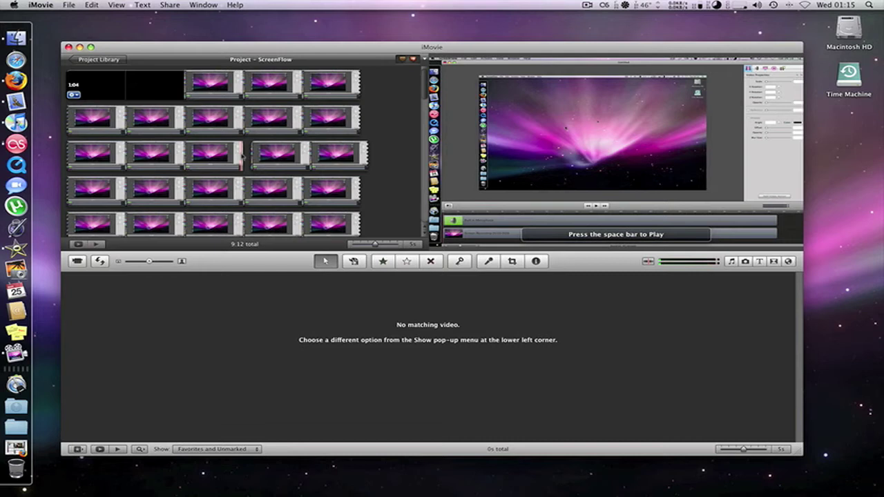
- Preview the cut, then drop a Fade to White transition into the gap between the clips
key(space)
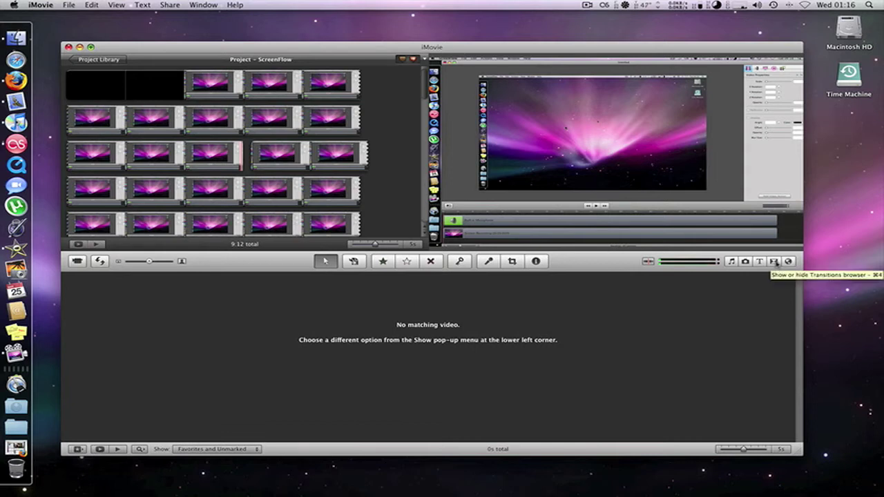
click(775, 262)
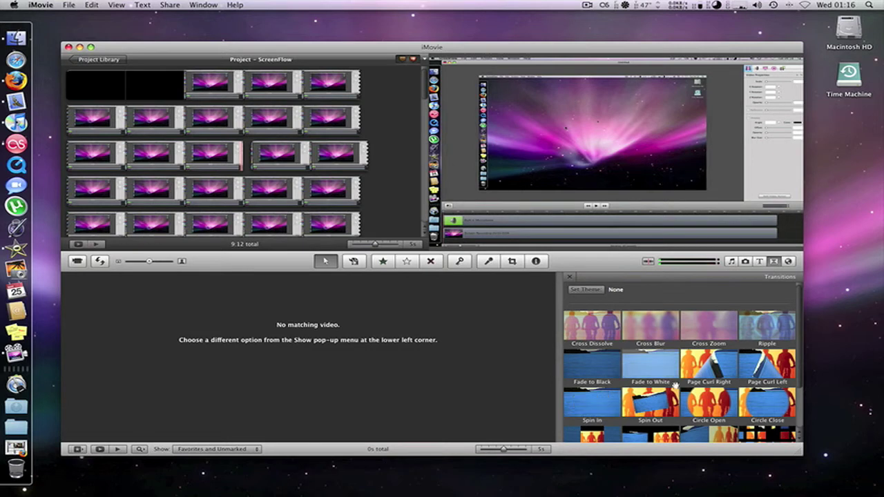
scroll(676, 389, down, 2)
scroll(676, 389, up, 2)
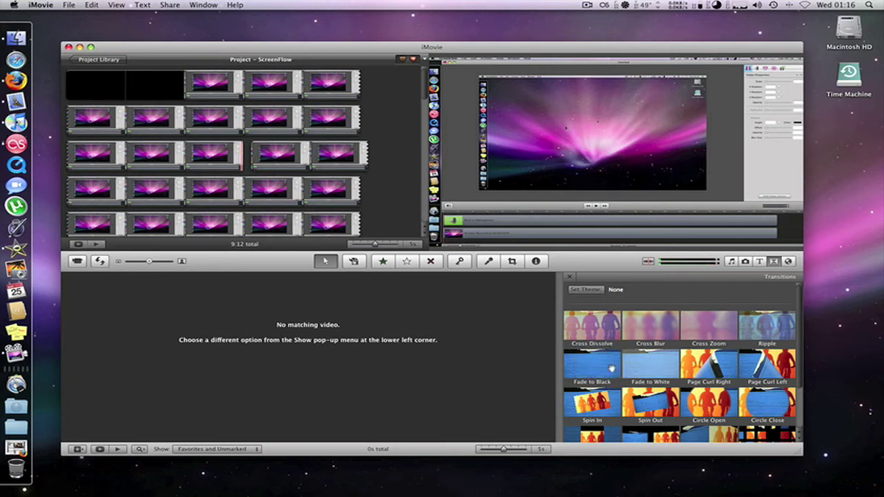
drag(656, 367, 248, 160)
scroll(641, 319, down, 2)
scroll(641, 320, down, 2)
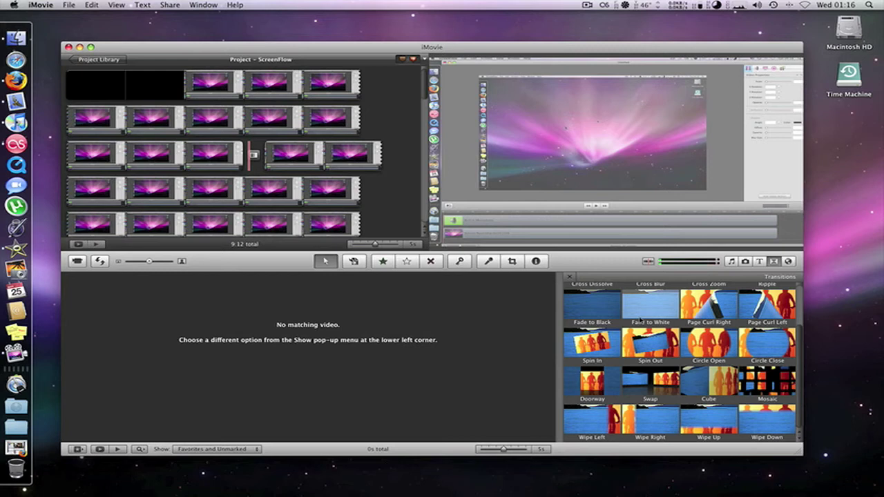
mouse_move(254, 160)
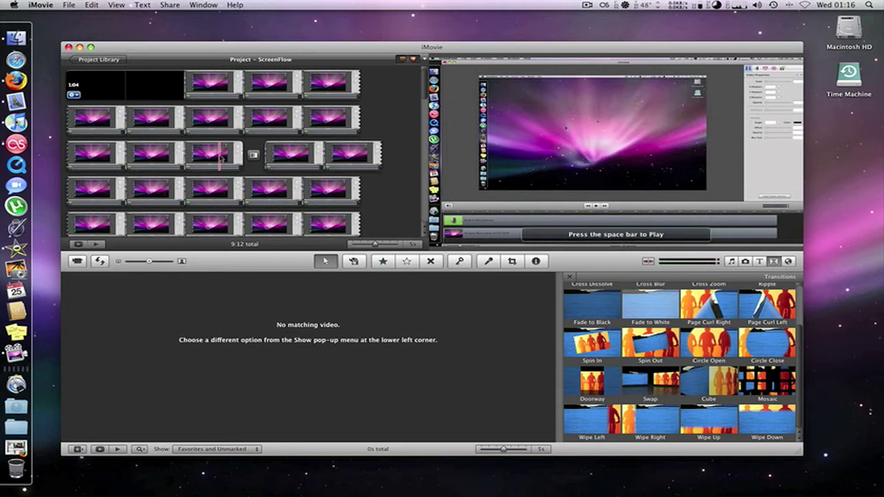
key(space)
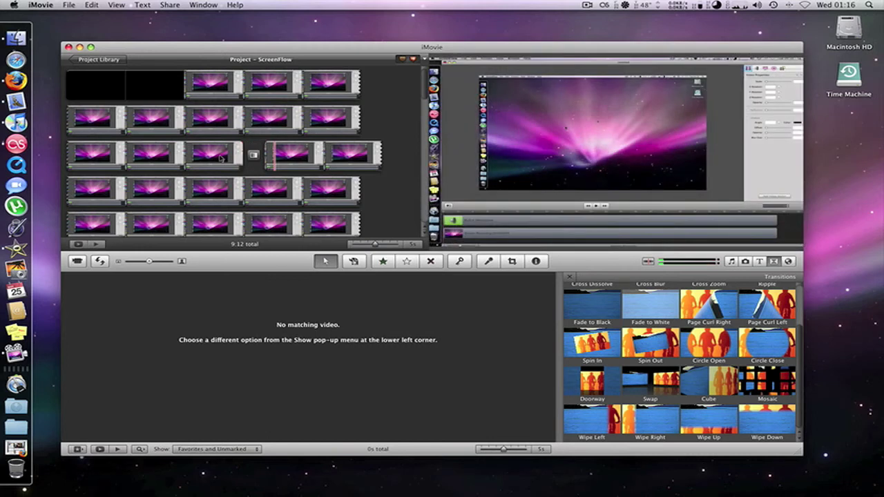
key(space)
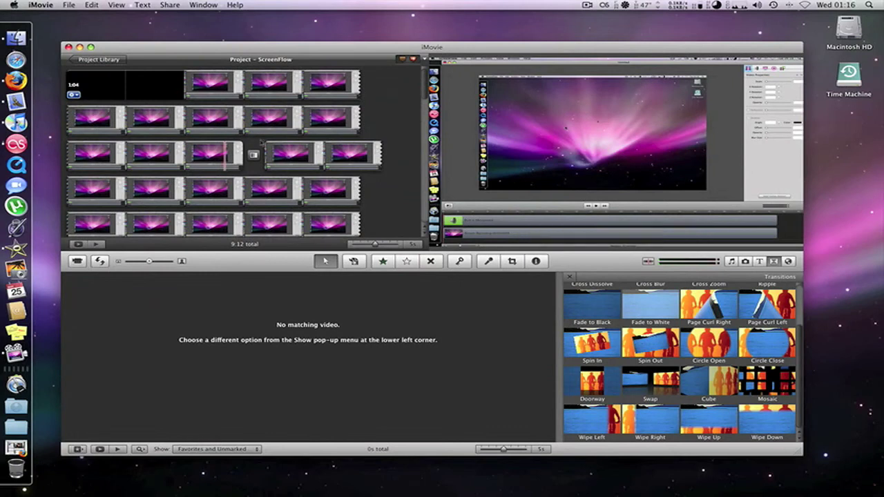
mouse_move(253, 155)
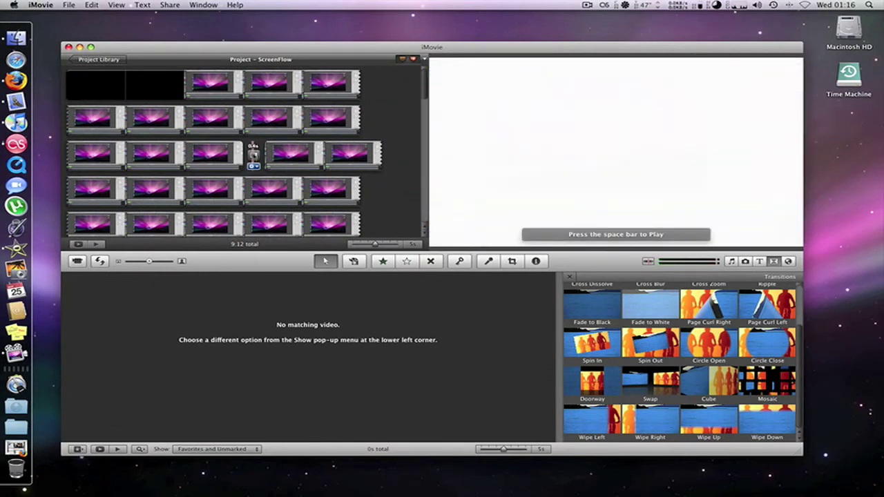
- Import Time Machine.mov from Movies > Technology > Raw Footage into New Event 21-03-2009 1
click(70, 5)
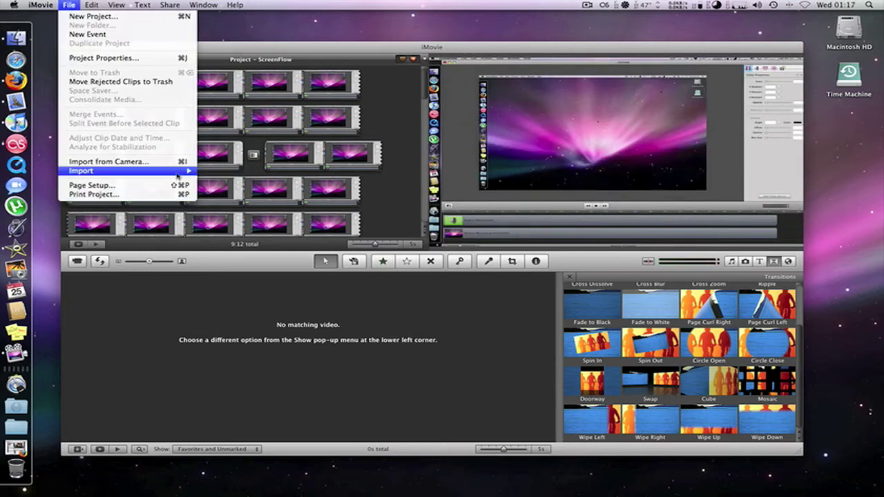
mouse_move(176, 171)
click(220, 174)
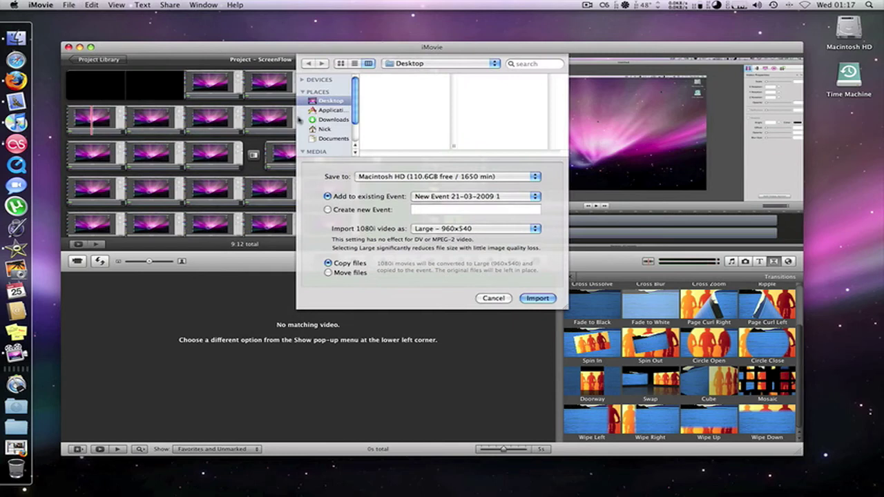
click(326, 129)
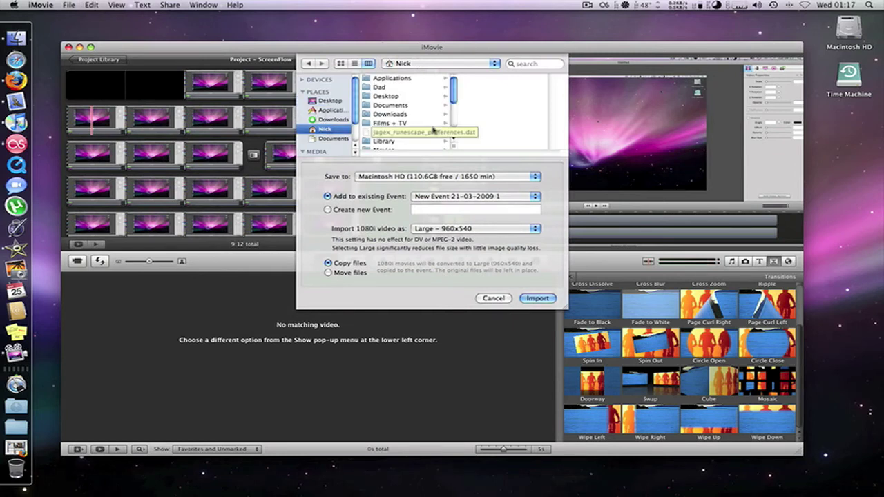
scroll(433, 130, down, 3)
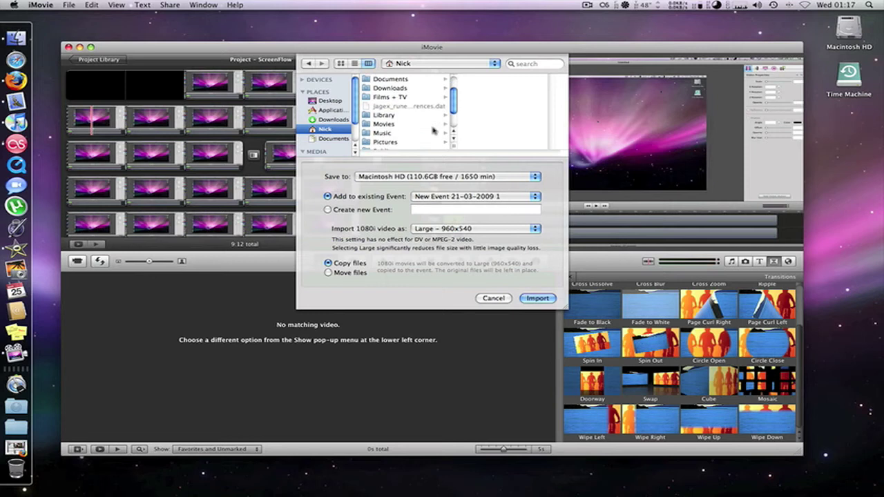
click(417, 126)
click(502, 124)
click(435, 115)
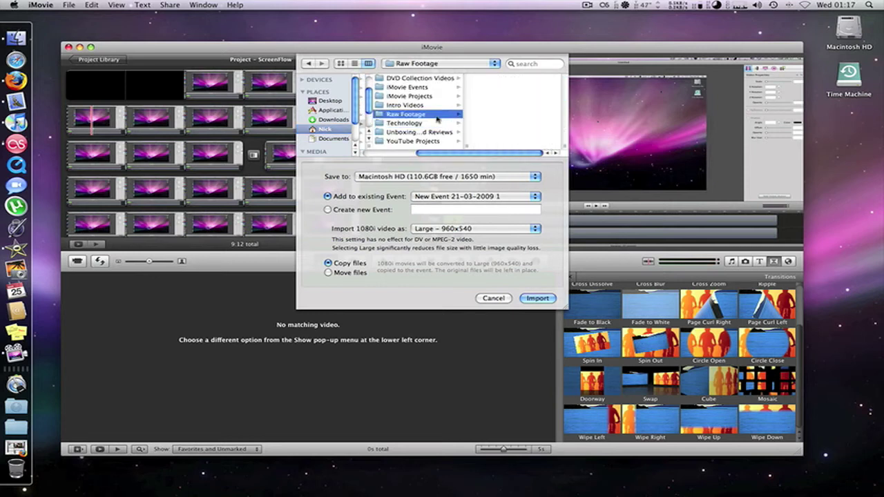
scroll(492, 126, down, 5)
scroll(493, 127, down, 3)
click(495, 118)
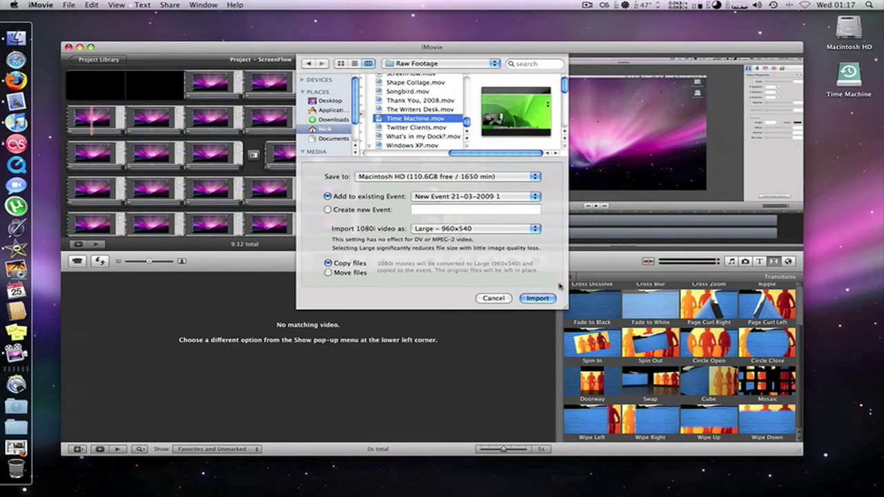
click(537, 298)
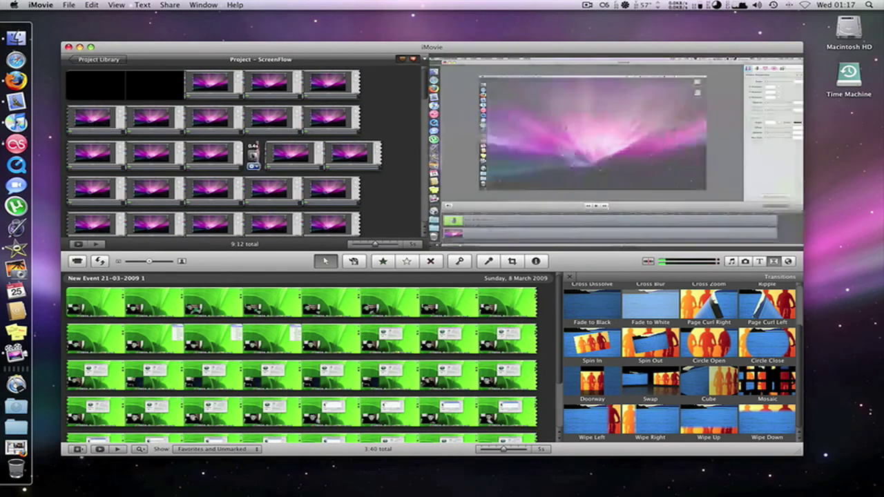
- Replace the mid-project transition with a 10-second green-footage clip, with transitions before and after it
right_click(253, 156)
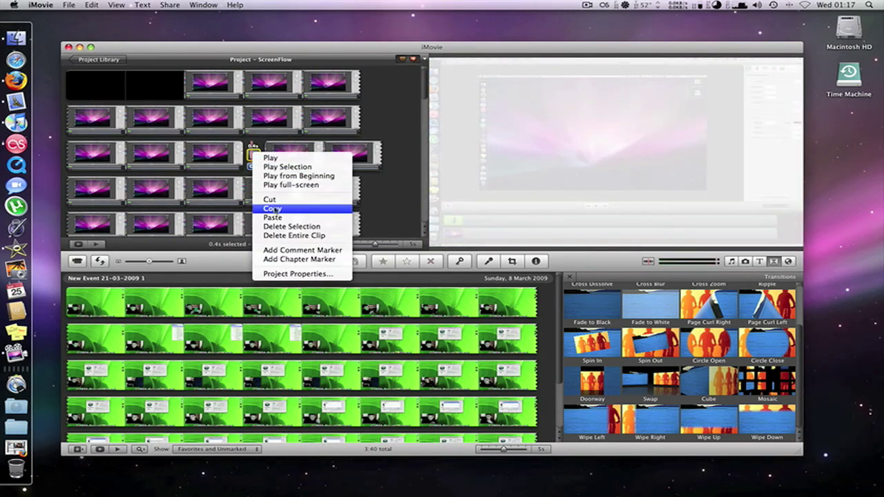
click(280, 227)
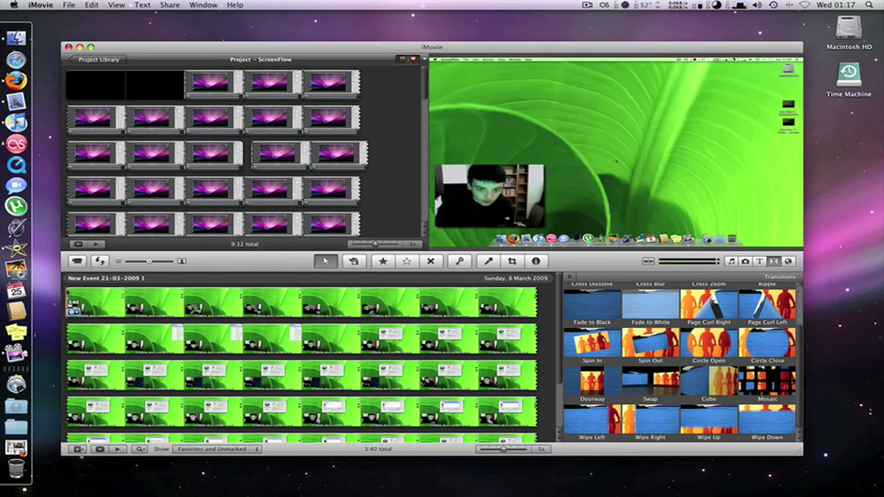
drag(67, 304, 188, 295)
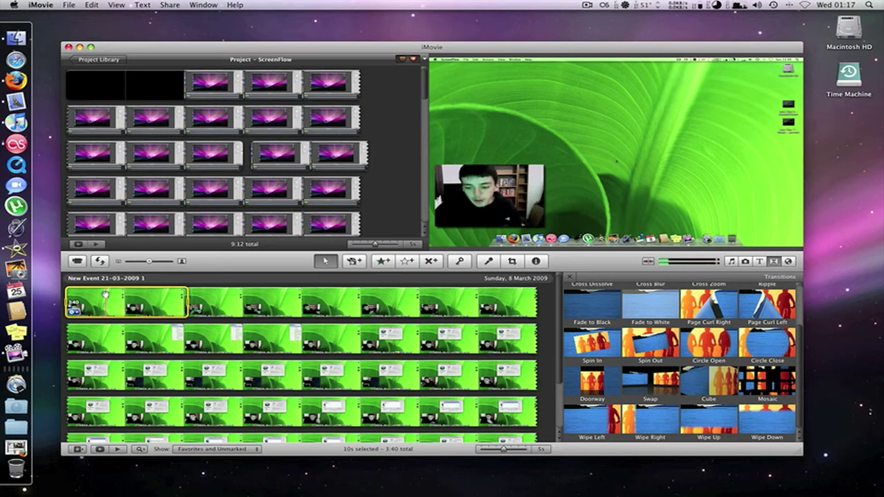
drag(104, 297, 251, 158)
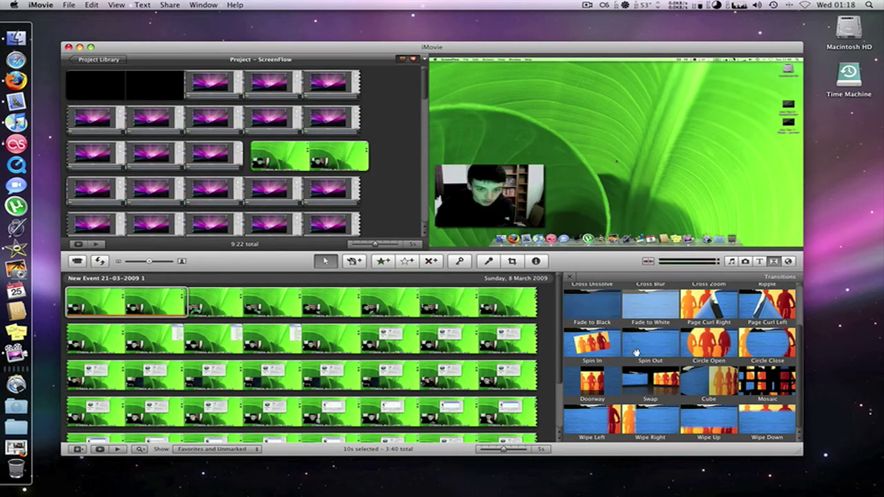
drag(651, 304, 254, 155)
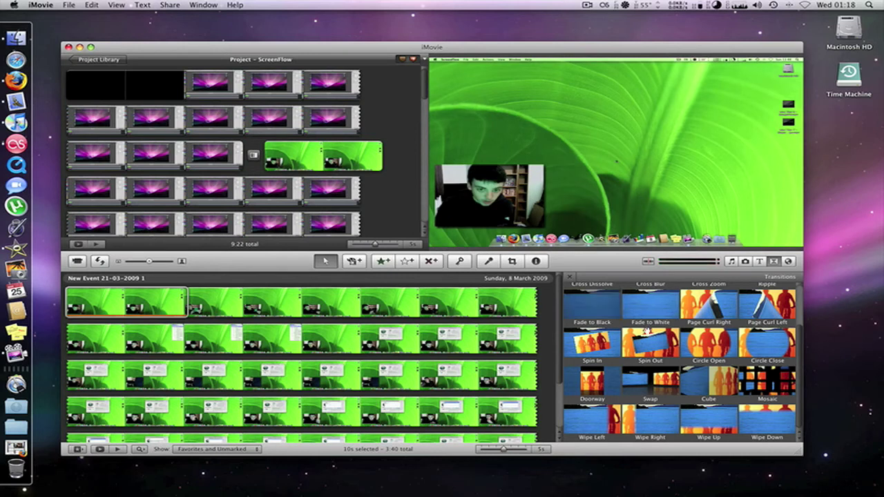
drag(632, 347, 394, 158)
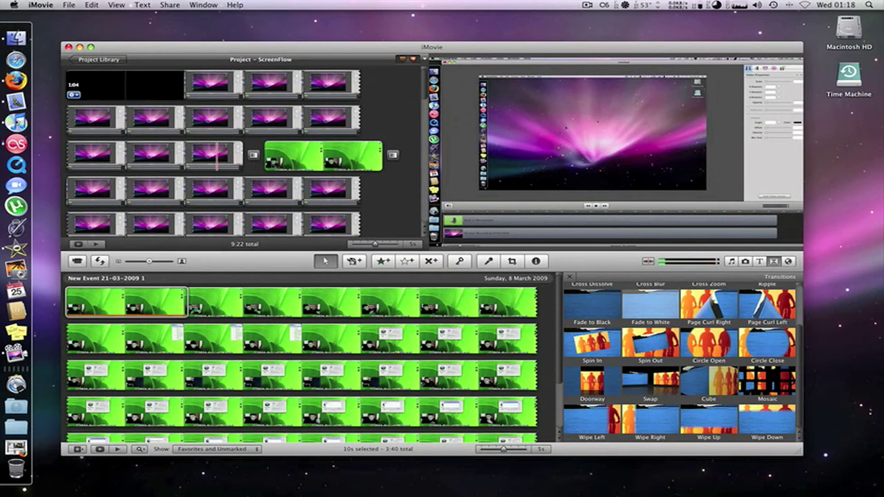
- Scroll through the 9:22 project to review the green clip and its flanking transitions
scroll(280, 181, down, 10)
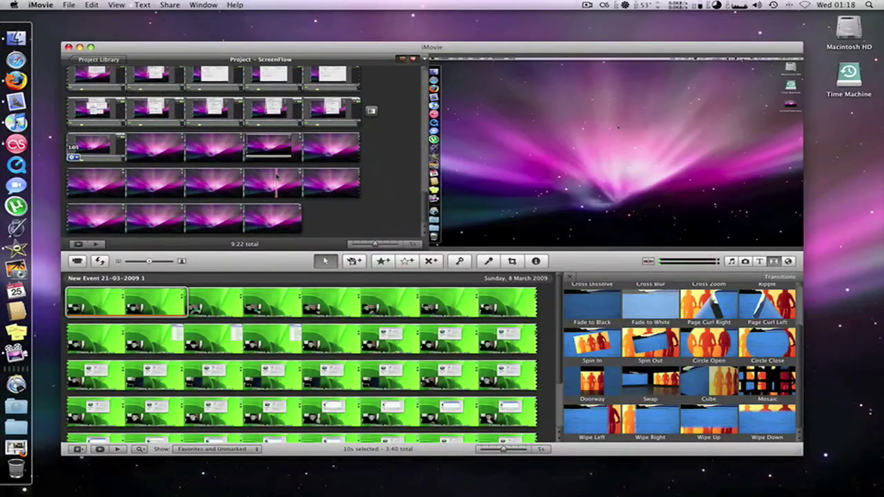
scroll(276, 178, up, 10)
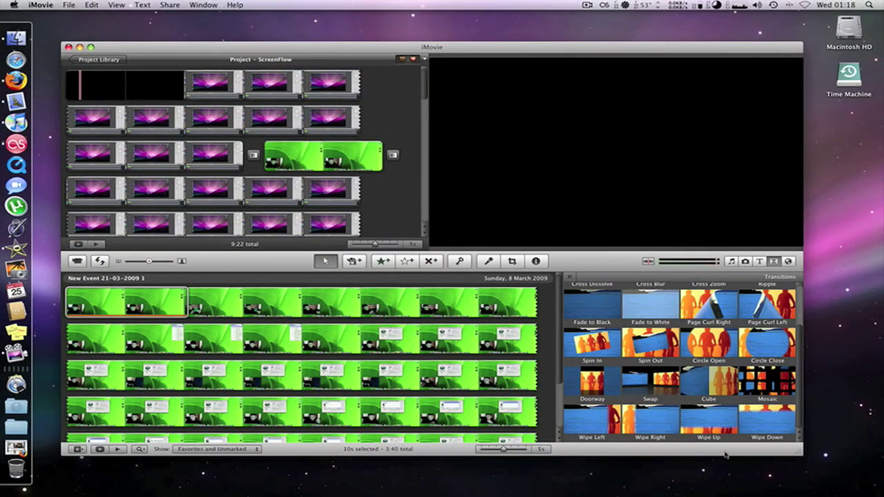
- Add a Centered title reading 'Title Text Here' ahead of the project's first clip
click(730, 271)
click(731, 262)
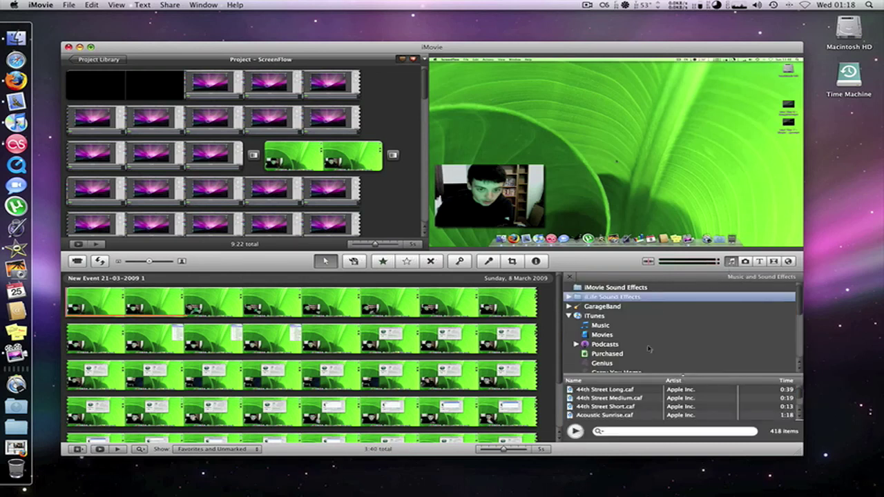
click(759, 262)
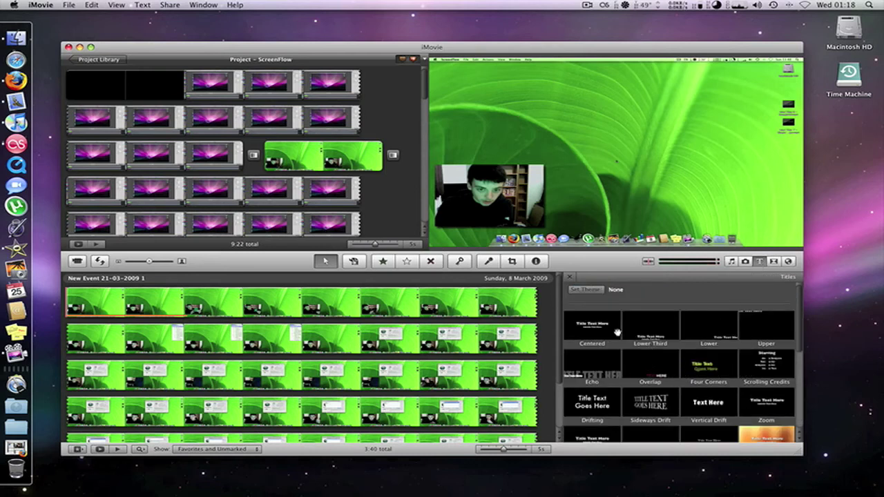
scroll(606, 338, down, 5)
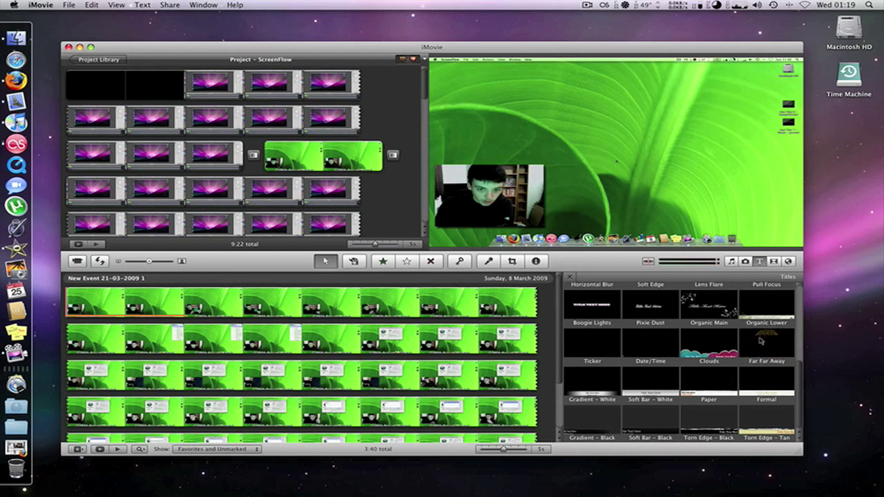
scroll(761, 340, up, 5)
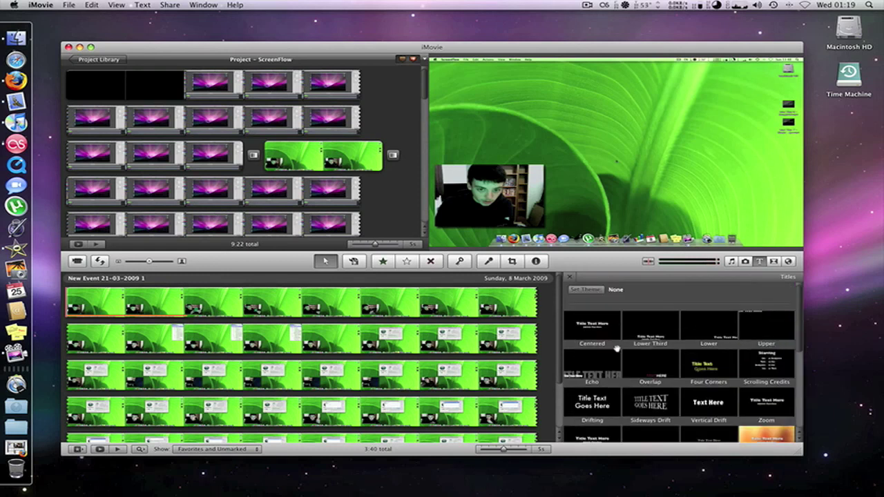
drag(606, 319, 64, 86)
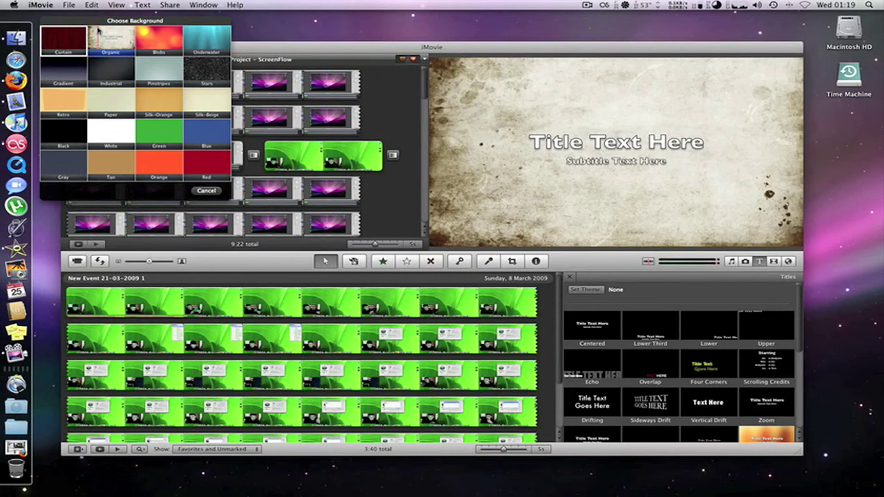
- Give the opening title an Underwater background and the text 'Editing in iMovie 09'
click(207, 40)
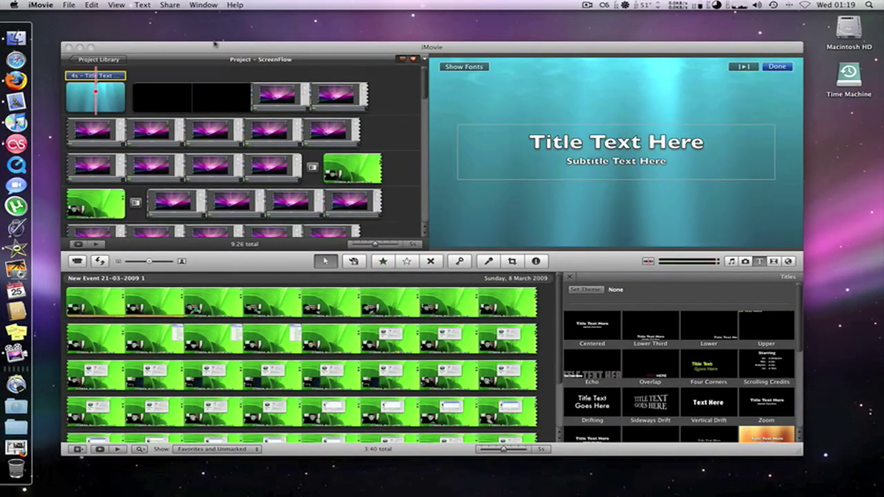
click(725, 155)
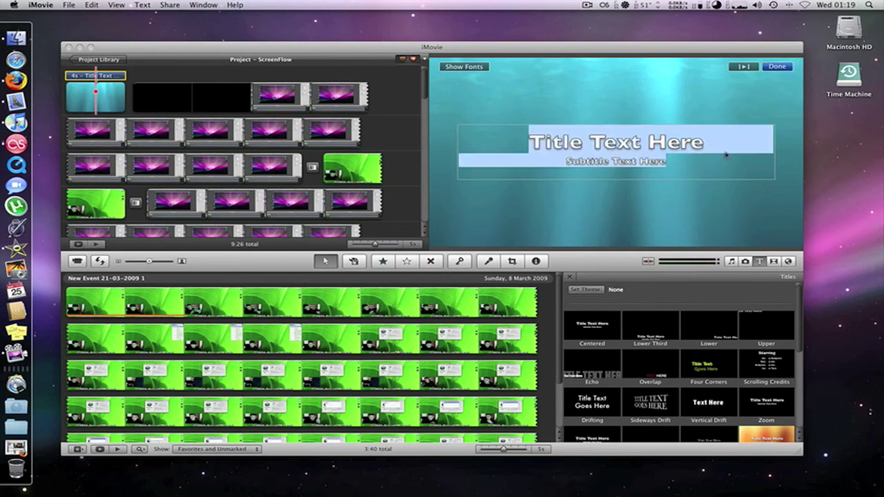
text(Ed)
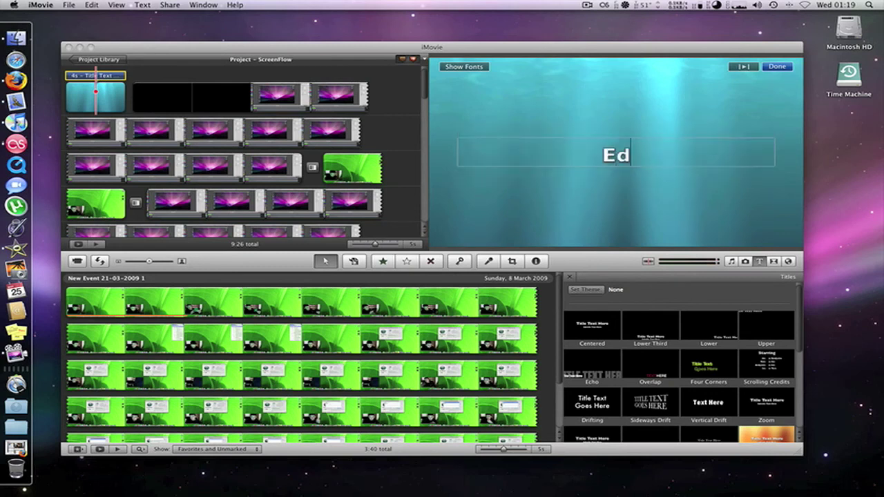
text(iting in iMovie 09)
click(785, 65)
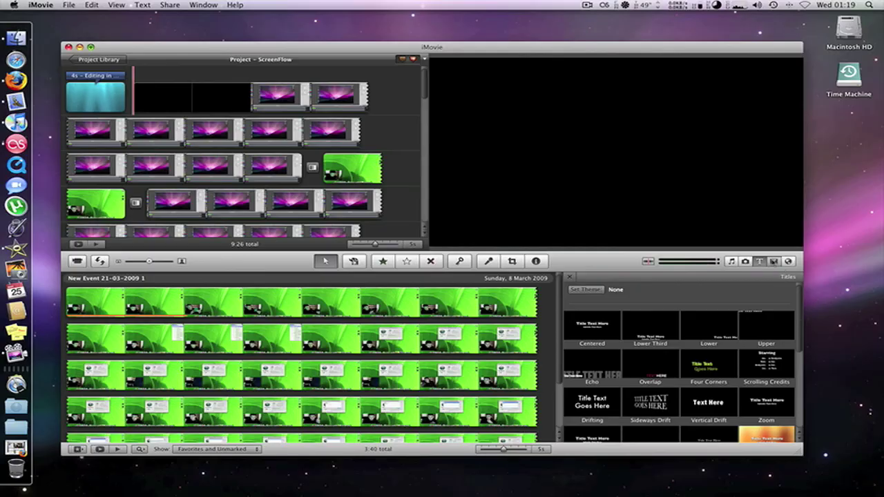
- Place a transition after the underwater title, then scroll through the finished 9:26 project
click(773, 261)
drag(709, 325, 132, 95)
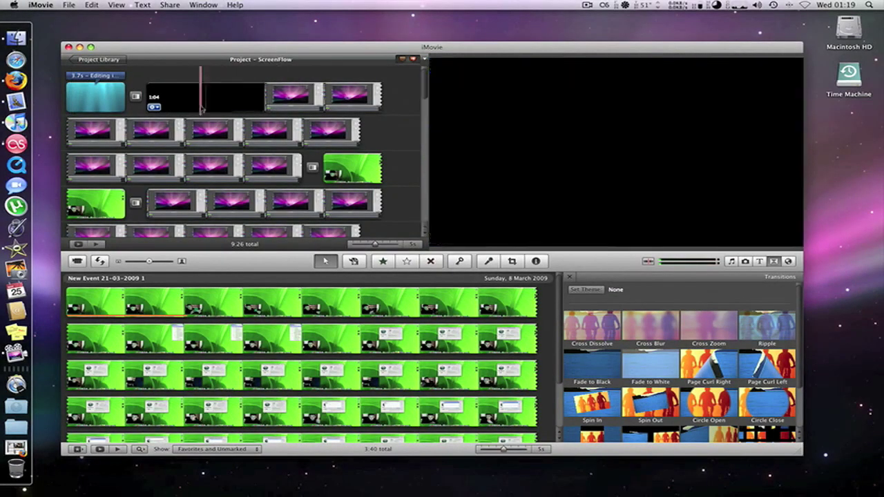
scroll(218, 161, down, 3)
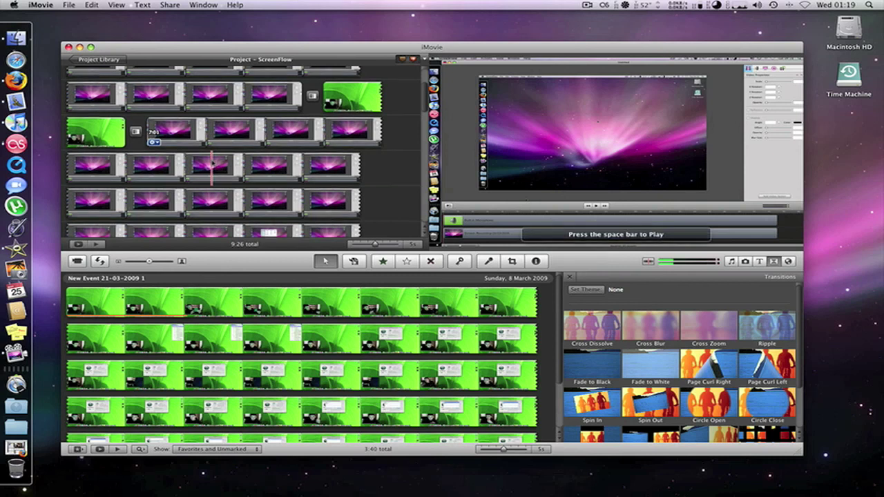
scroll(212, 163, down, 1)
scroll(212, 163, down, 2)
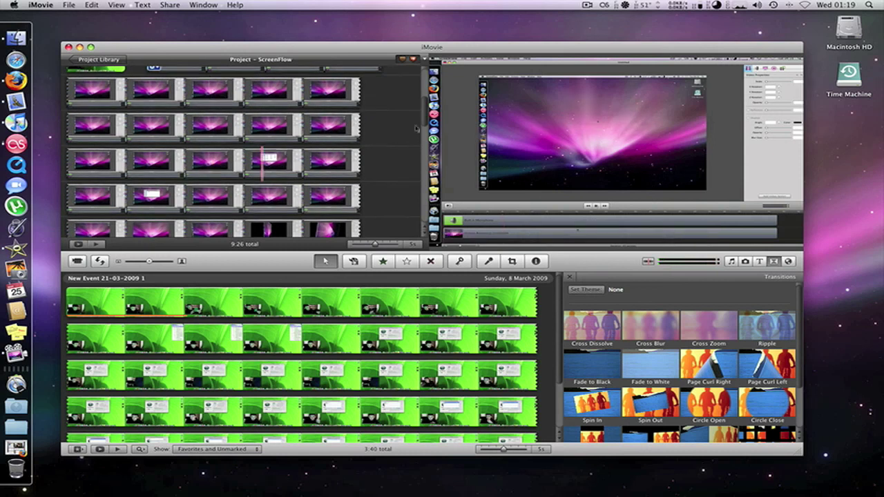
click(587, 5)
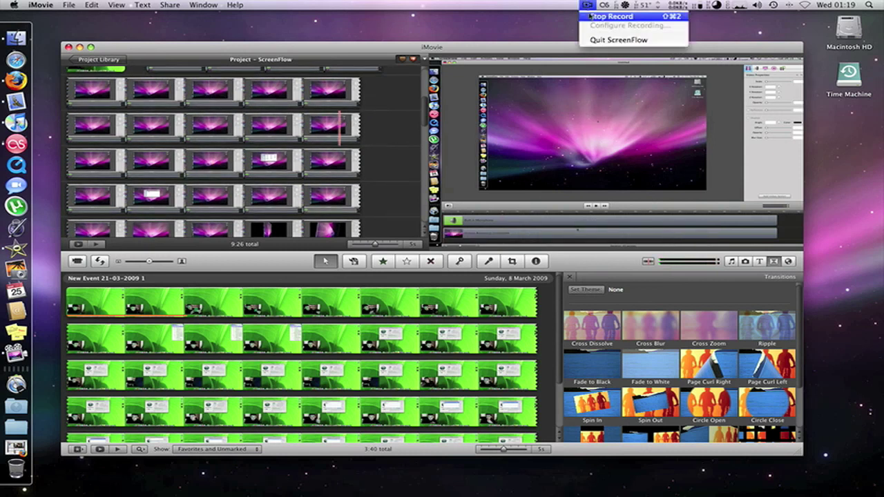